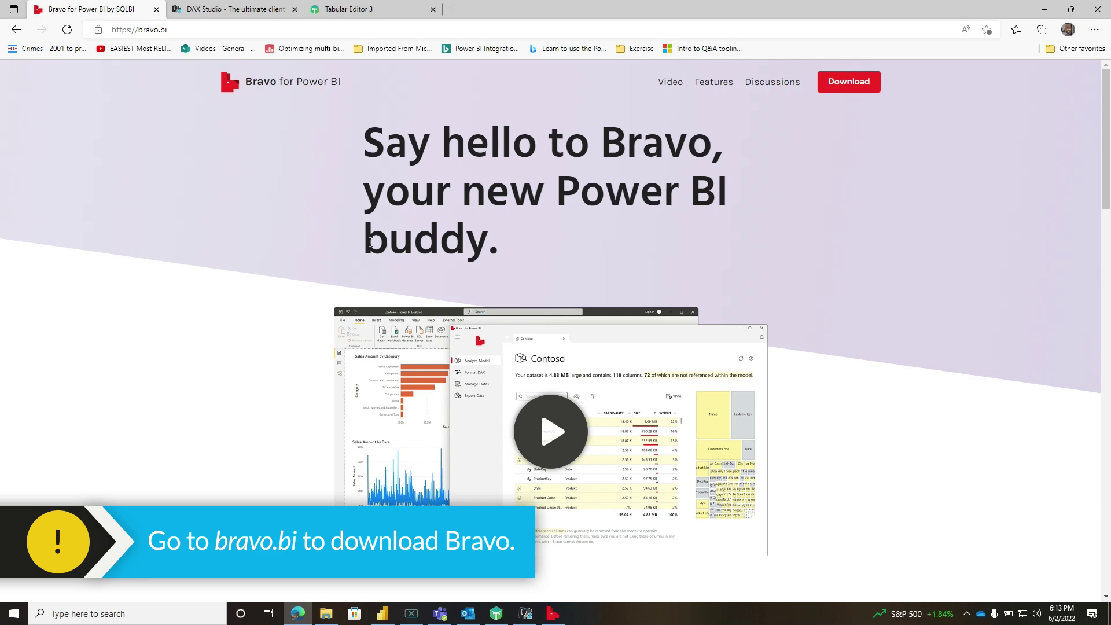
- Look over the DAX Studio and Tabular Editor 3 download sites in Edge
{"action": "left_click", "coordinate": [255, 9]}
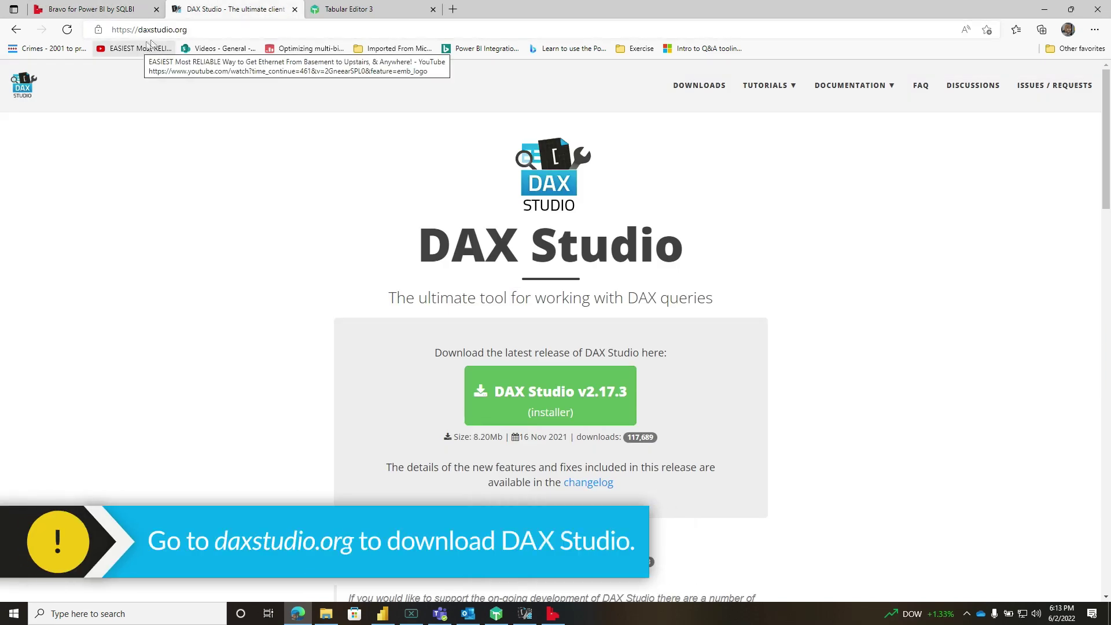
{"action": "left_click", "coordinate": [374, 7]}
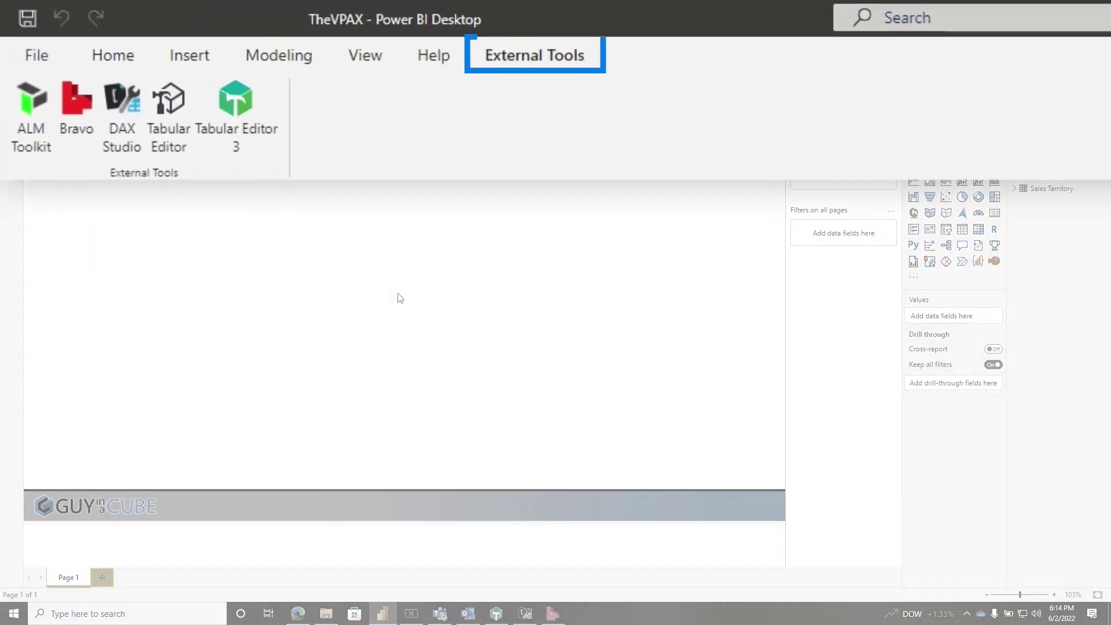
- Run Bravo on TheVPAX (4.73 MB, 30 columns) and export its statistics as a VPAX file
{"action": "left_click", "coordinate": [84, 116]}
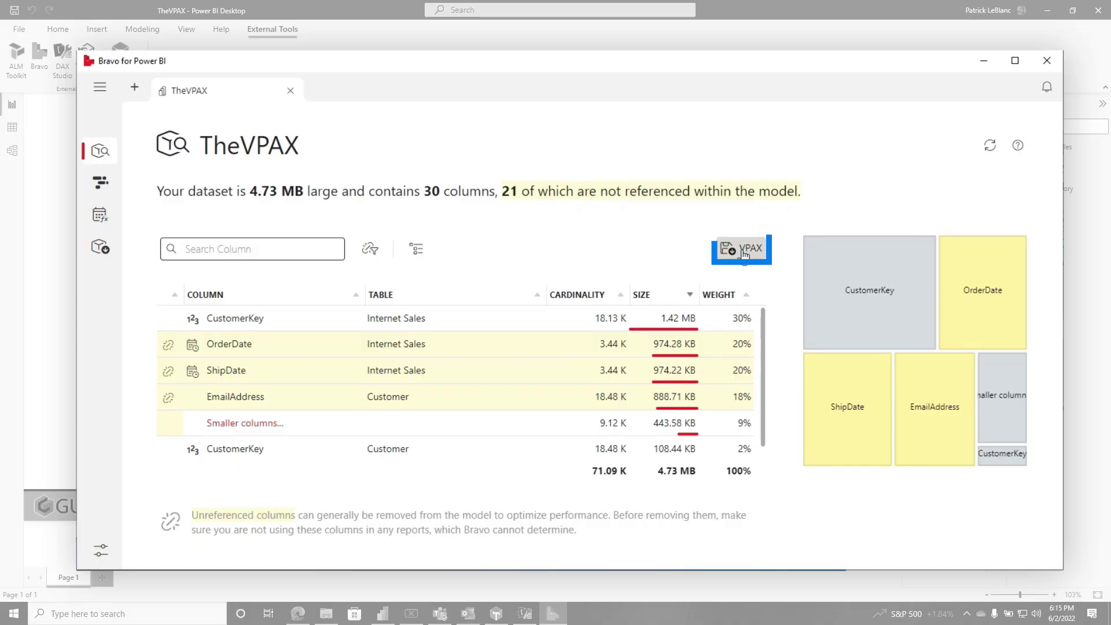
{"action": "left_click", "coordinate": [743, 250]}
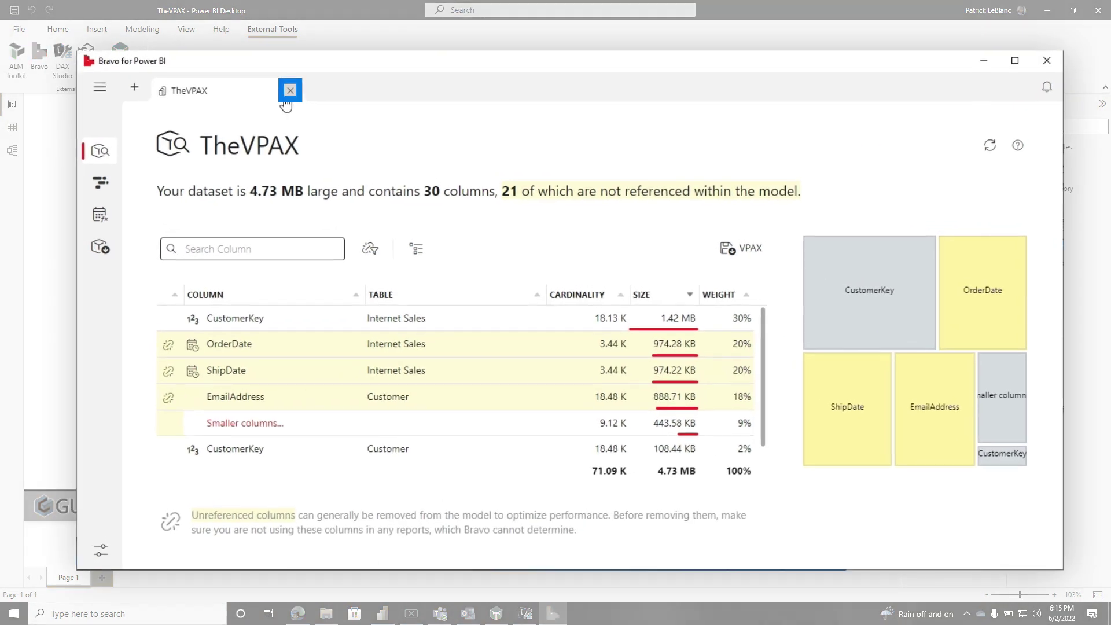
- Close TheVPAX, open 3 - Golden Nuggets from Power BI Service, and bring up its VPAX save
{"action": "left_click", "coordinate": [322, 117]}
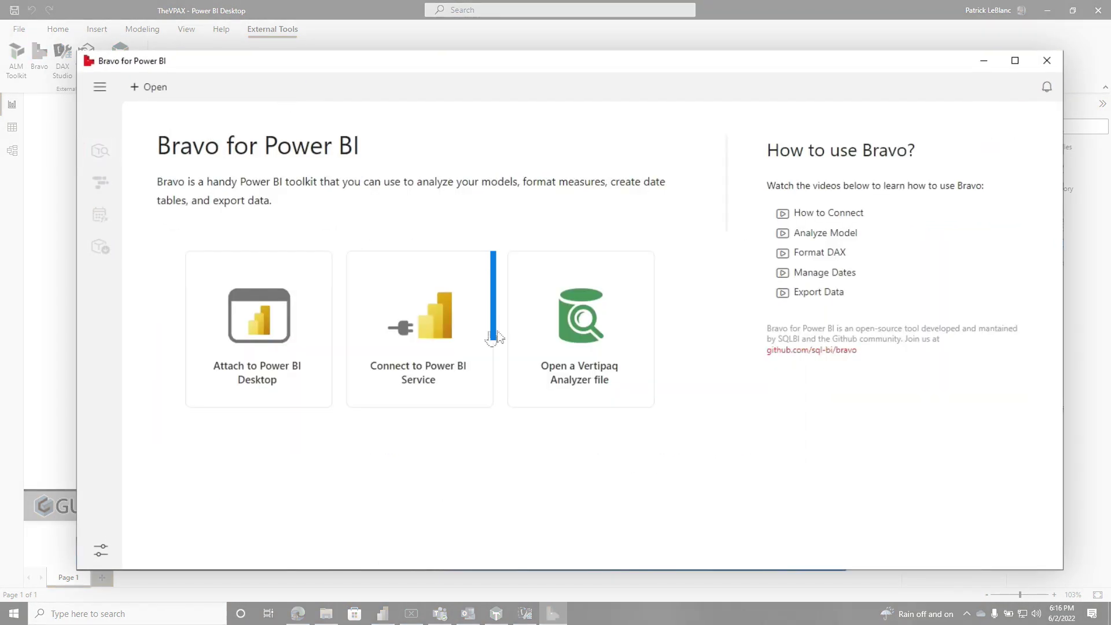
{"action": "left_click", "coordinate": [421, 328]}
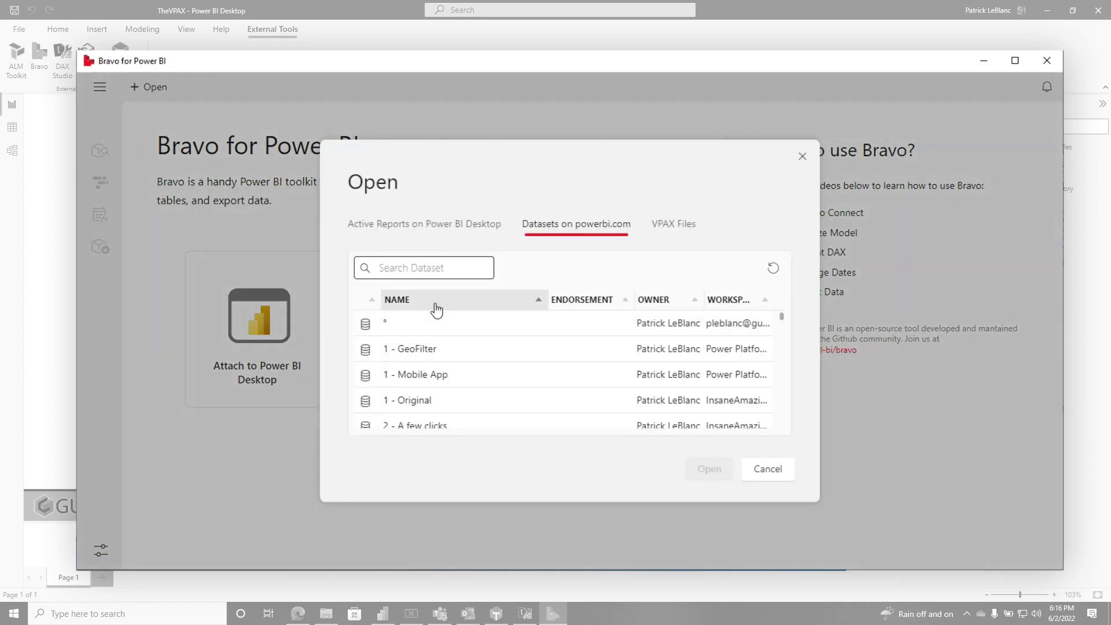
{"action": "scroll", "coordinate": [475, 348], "scroll_direction": "down", "scroll_amount": 3}
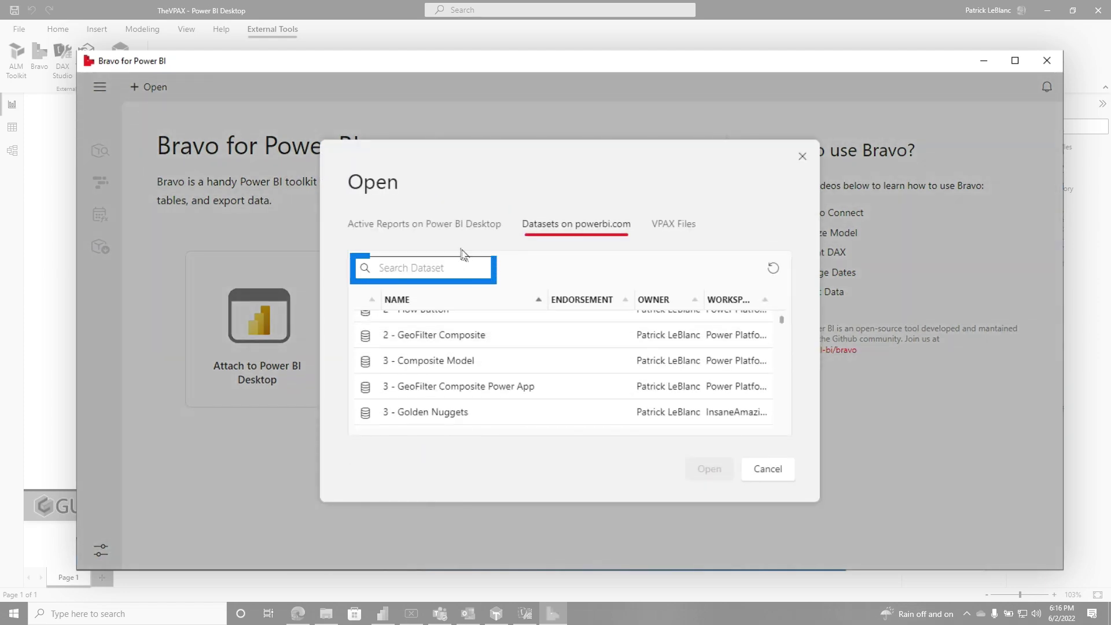
{"action": "scroll", "coordinate": [462, 343], "scroll_direction": "down", "scroll_amount": 1}
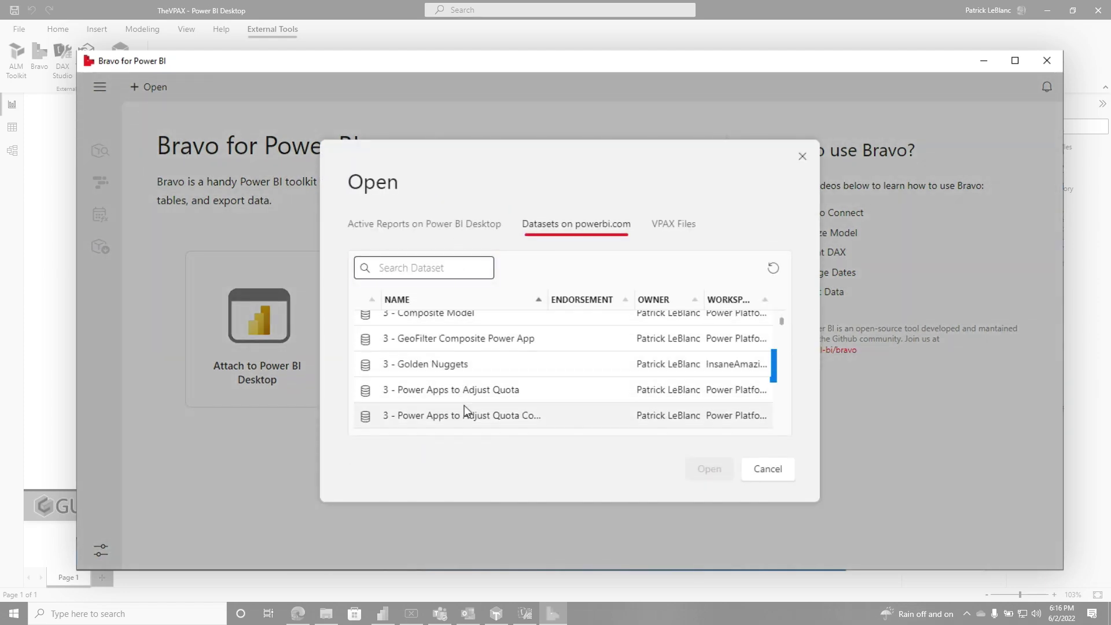
{"action": "left_click", "coordinate": [449, 370]}
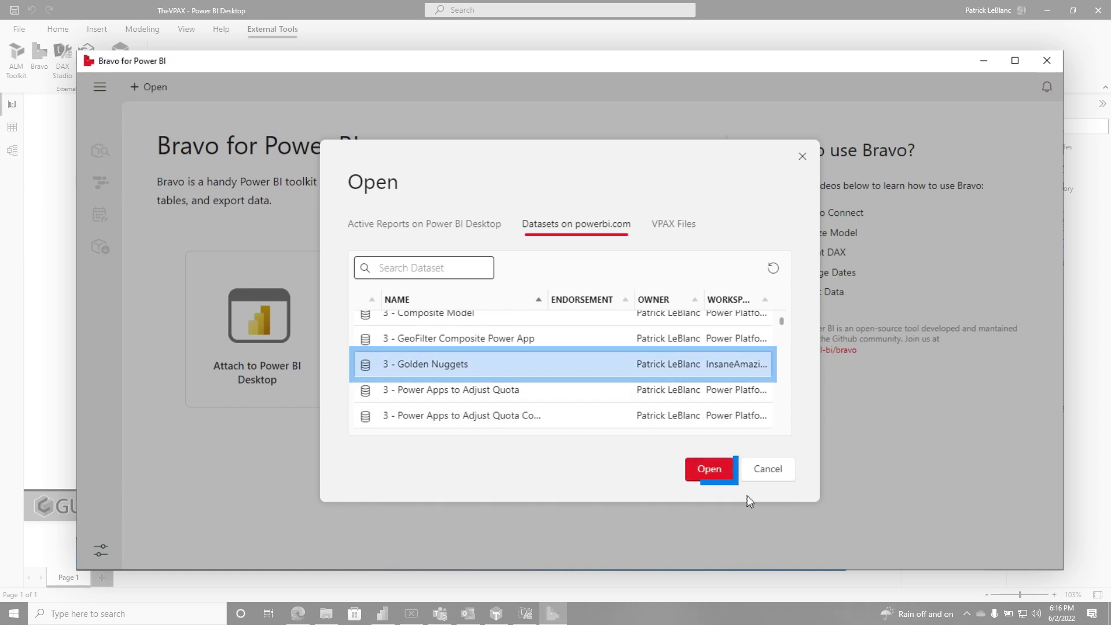
{"action": "left_click", "coordinate": [718, 470]}
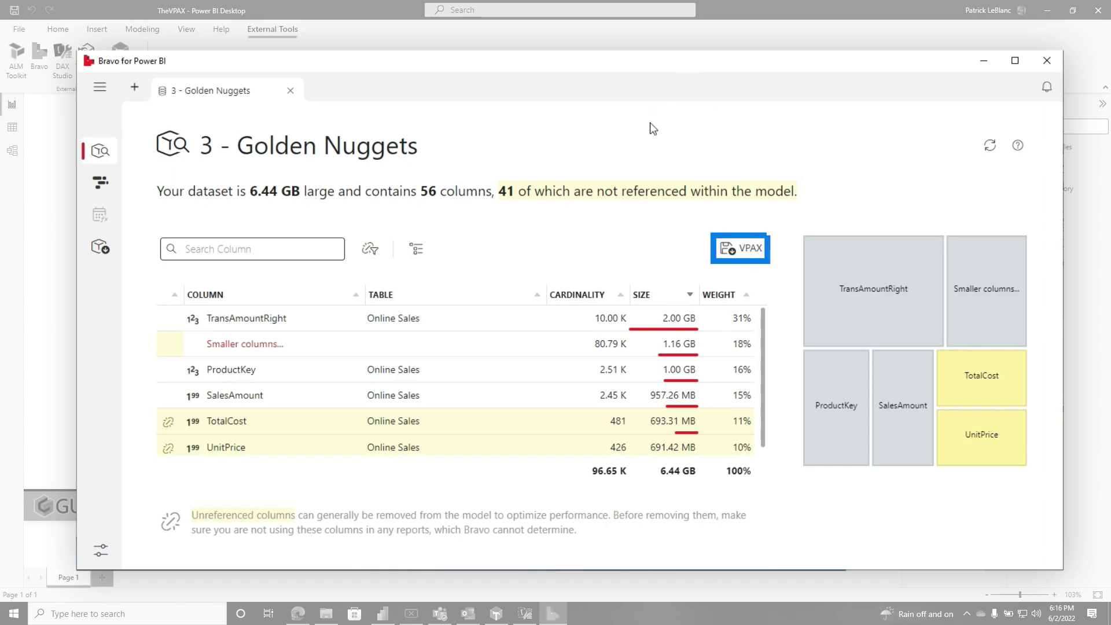
{"action": "left_click", "coordinate": [745, 250]}
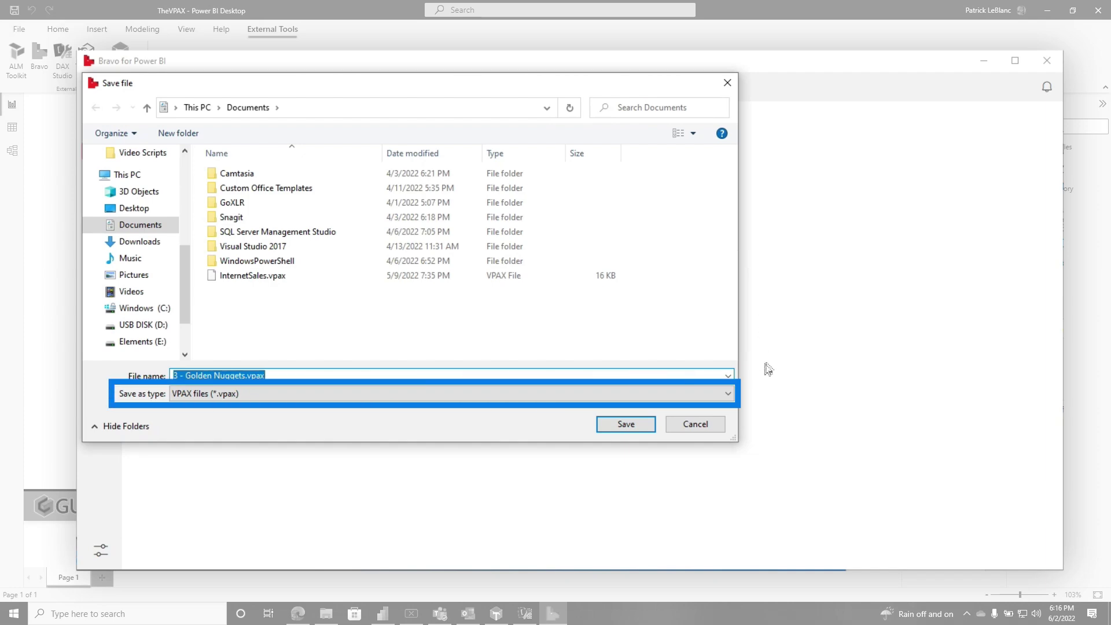
{"action": "left_click", "coordinate": [695, 425]}
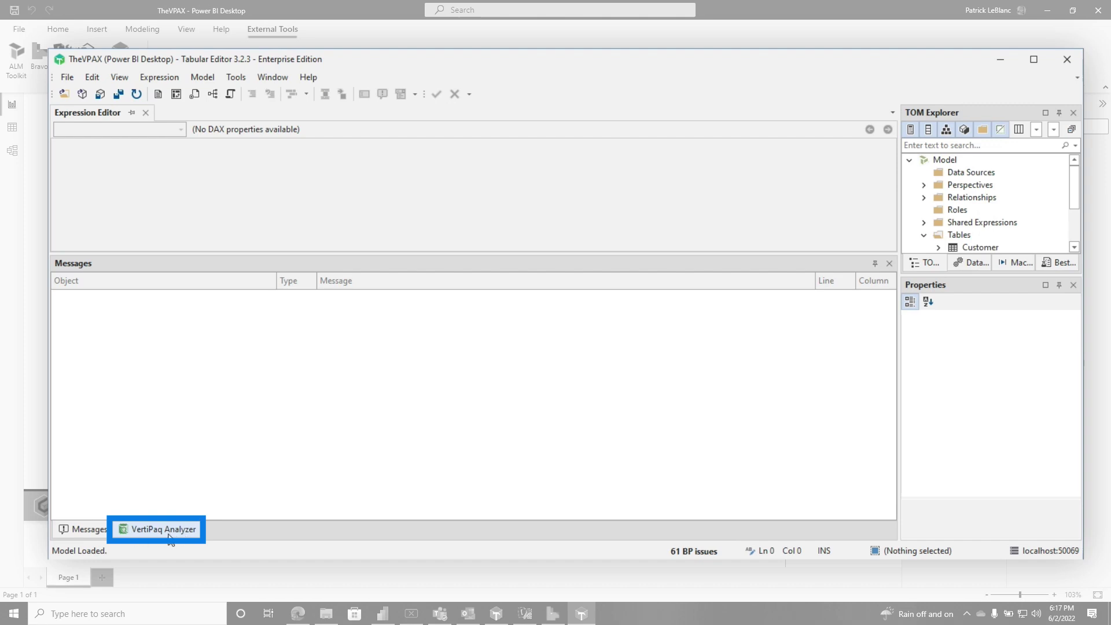
- Collect TheVPAX stats (4.77 MB, 4 tables, 34 columns), review Tables through Summary, and start Export
{"action": "left_click", "coordinate": [170, 536]}
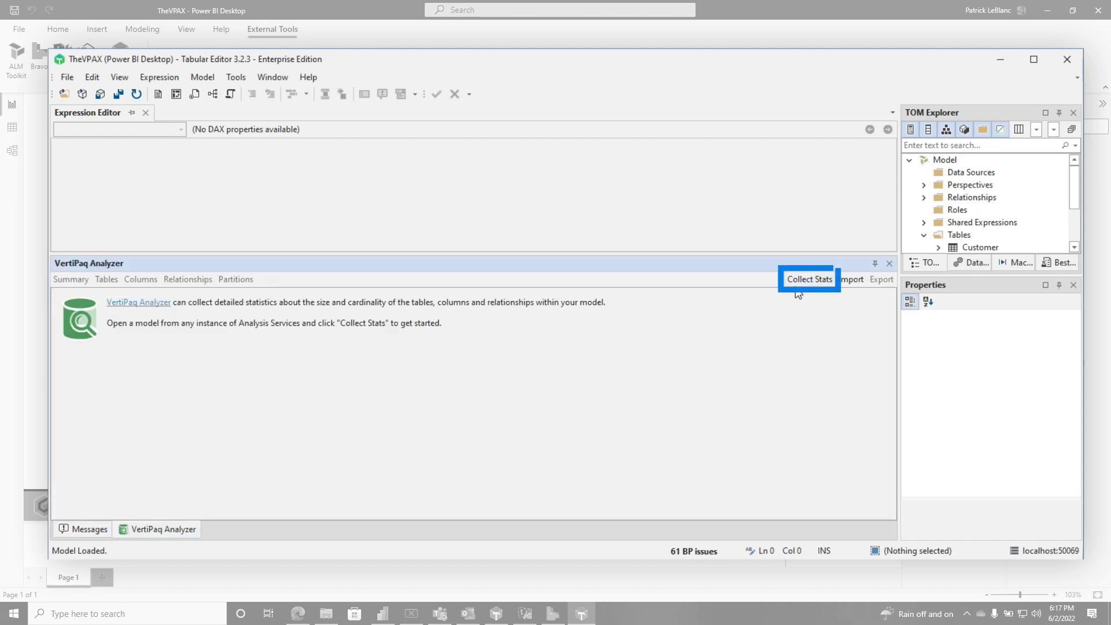
{"action": "left_click", "coordinate": [804, 281]}
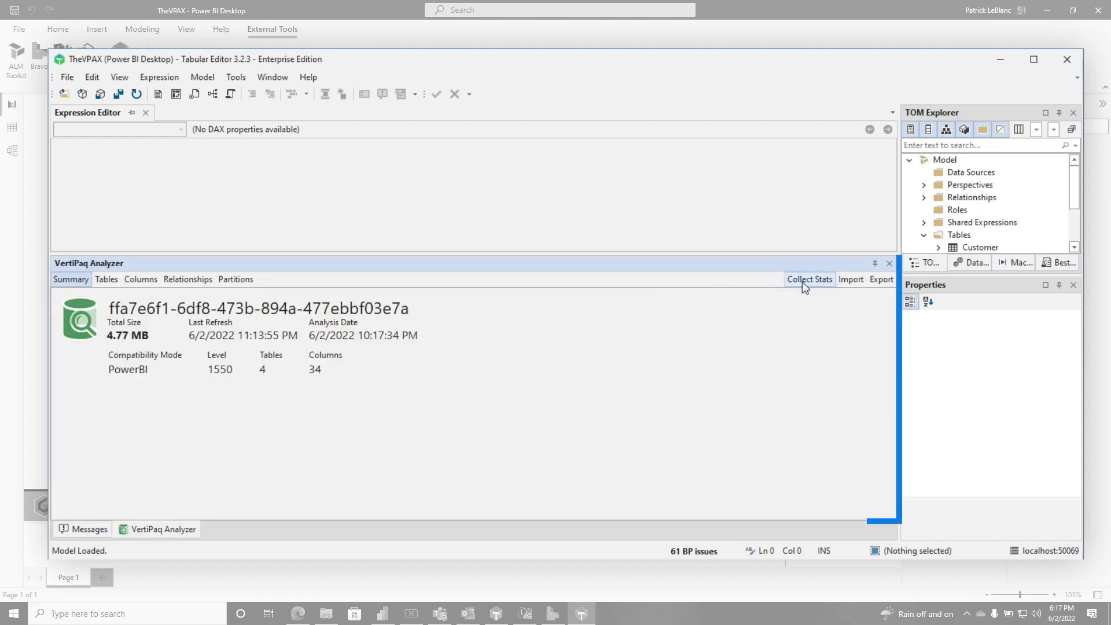
{"action": "left_click", "coordinate": [107, 280]}
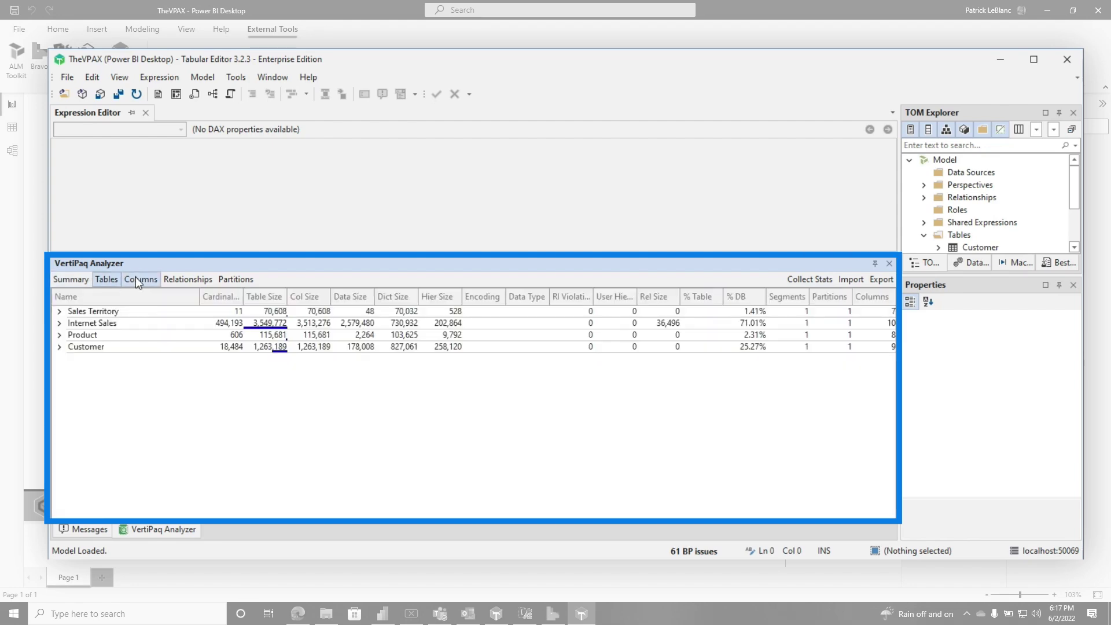
{"action": "left_click", "coordinate": [140, 279]}
{"action": "left_click", "coordinate": [188, 279]}
{"action": "left_click", "coordinate": [236, 280]}
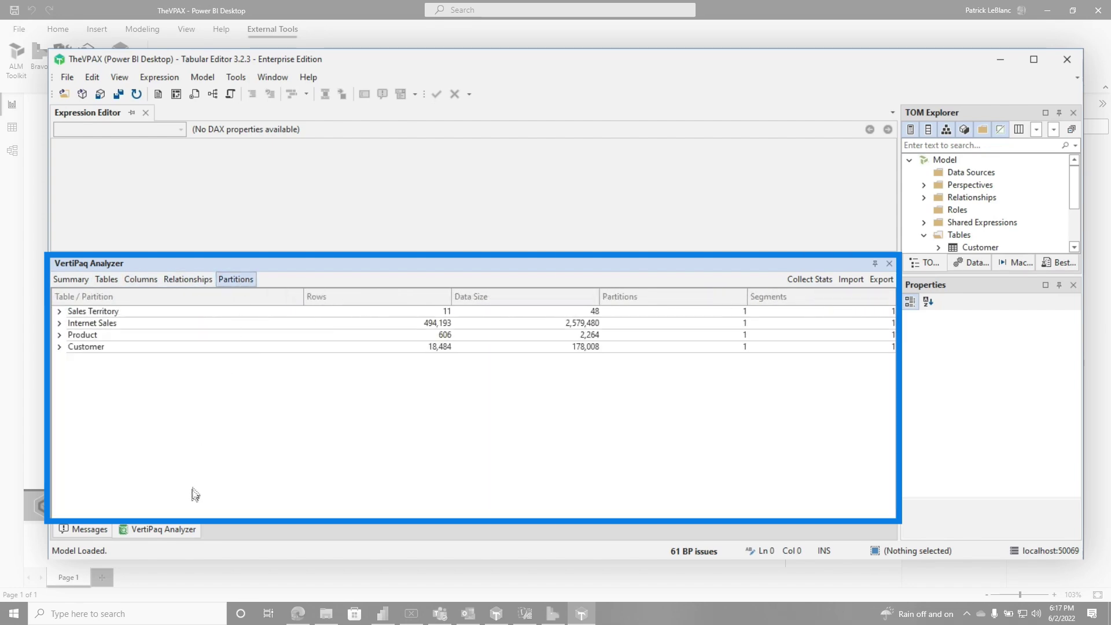
{"action": "left_click", "coordinate": [72, 280]}
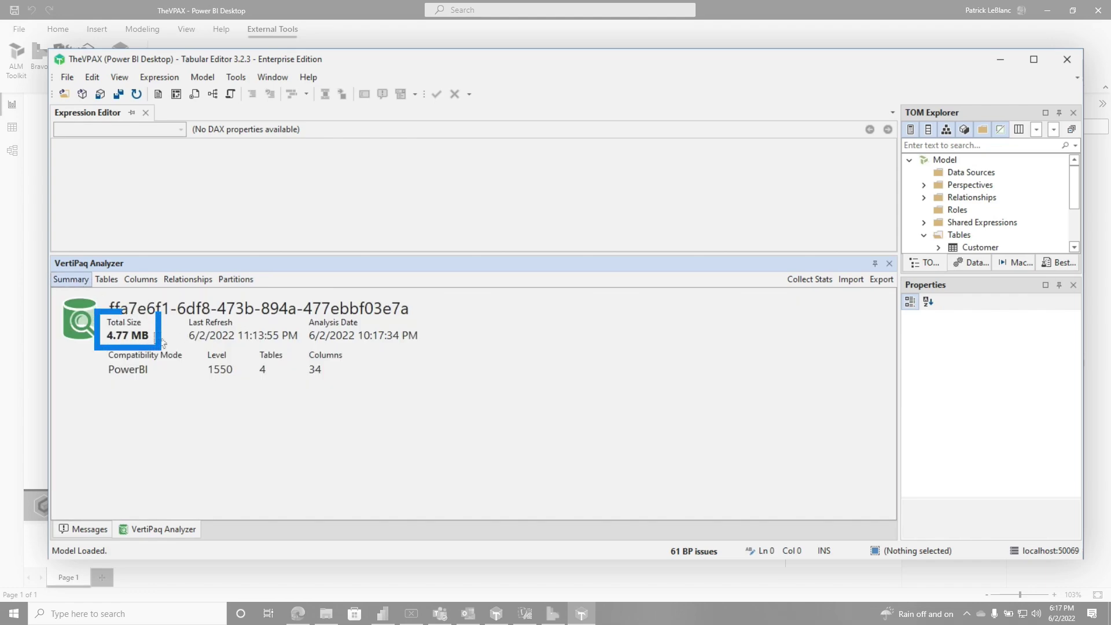
{"action": "left_click", "coordinate": [882, 280]}
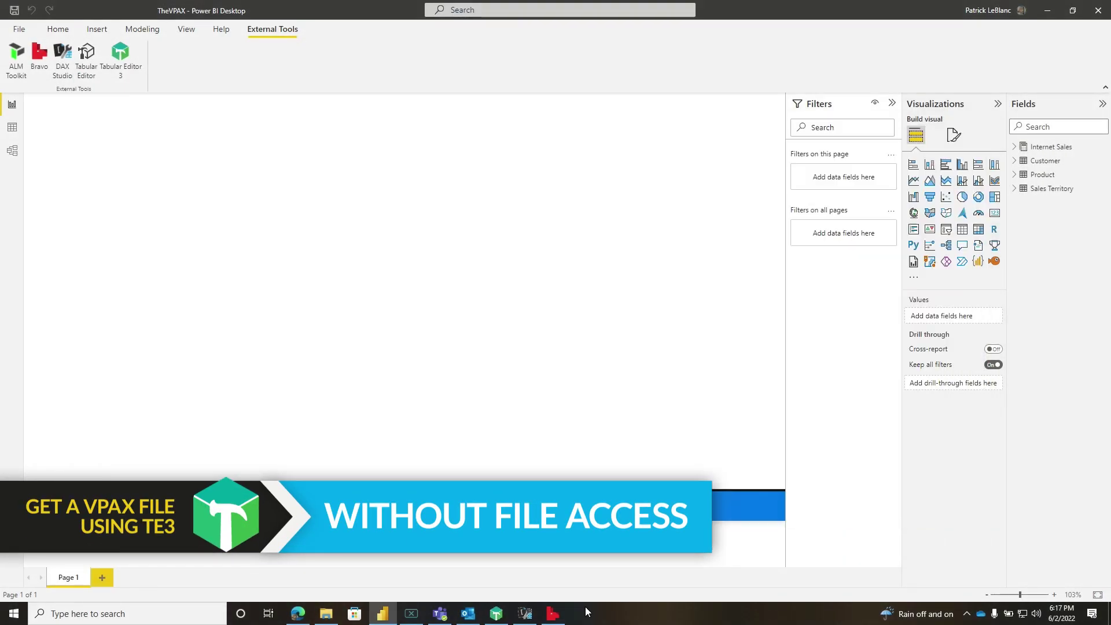
- In the Golden Nuggets Tabular Editor session, dismiss the InsaneAmazing database chooser and collect VertiPaq stats
{"action": "left_click", "coordinate": [496, 615]}
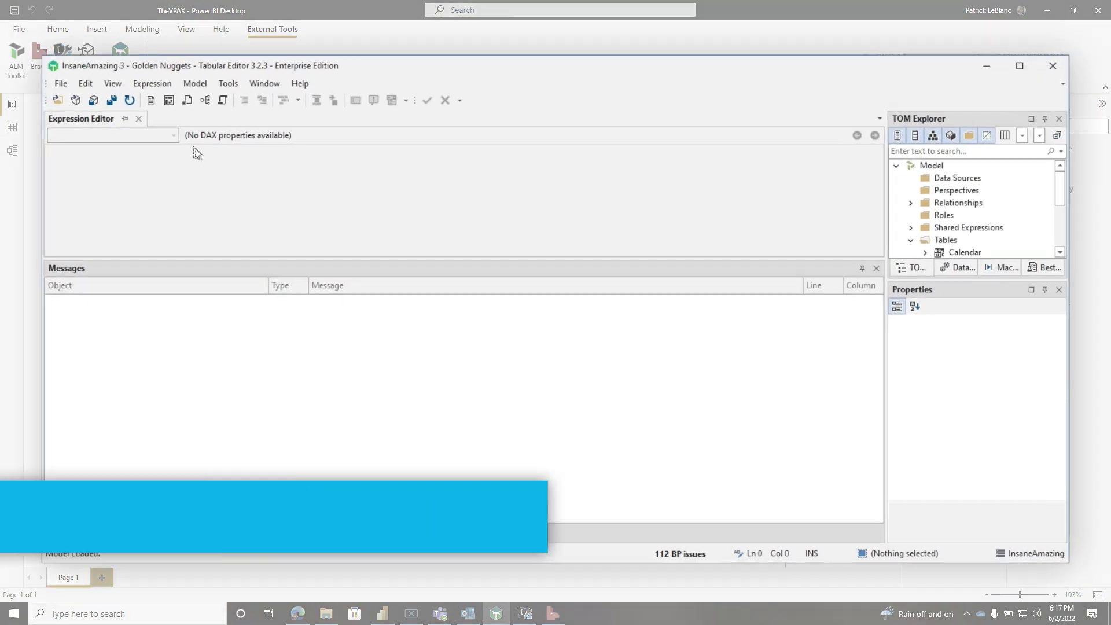
{"action": "left_click", "coordinate": [72, 98]}
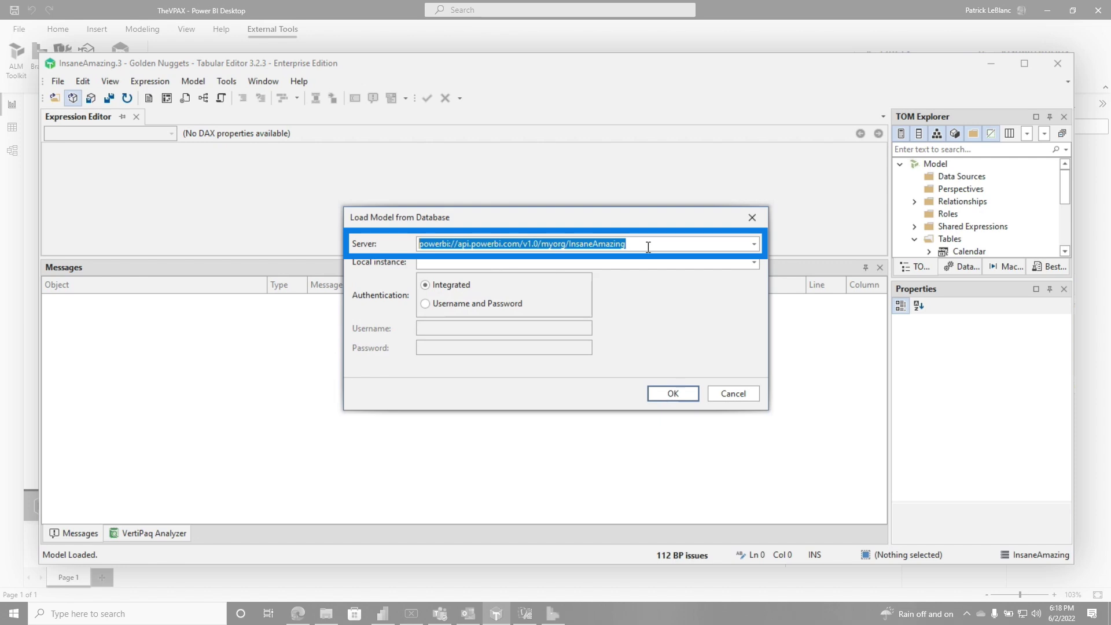
{"action": "left_click", "coordinate": [681, 393]}
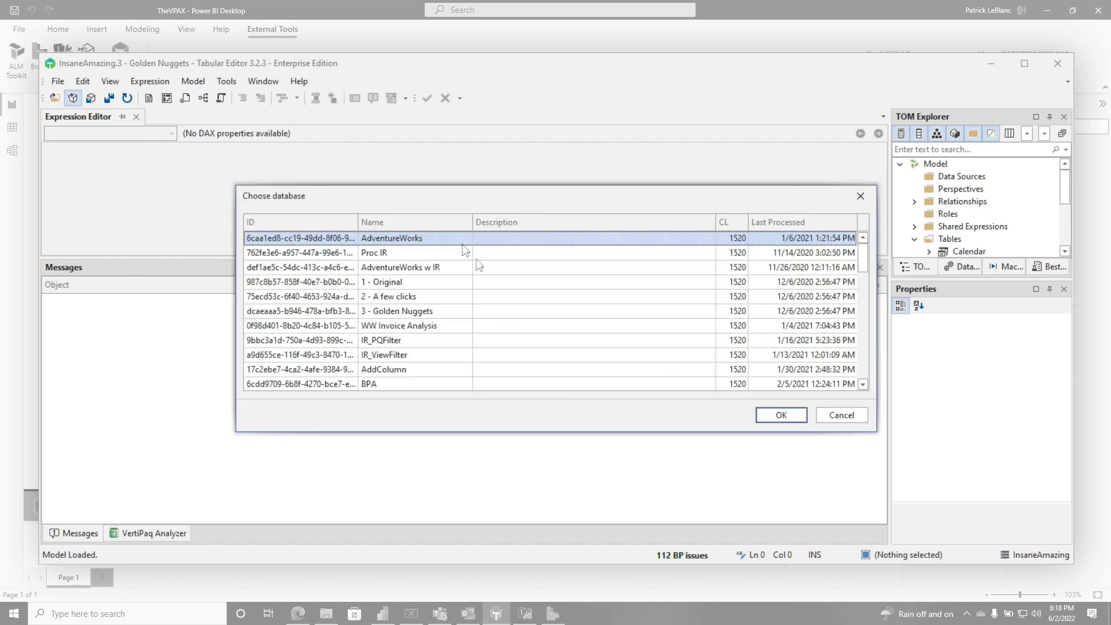
{"action": "left_click", "coordinate": [832, 417]}
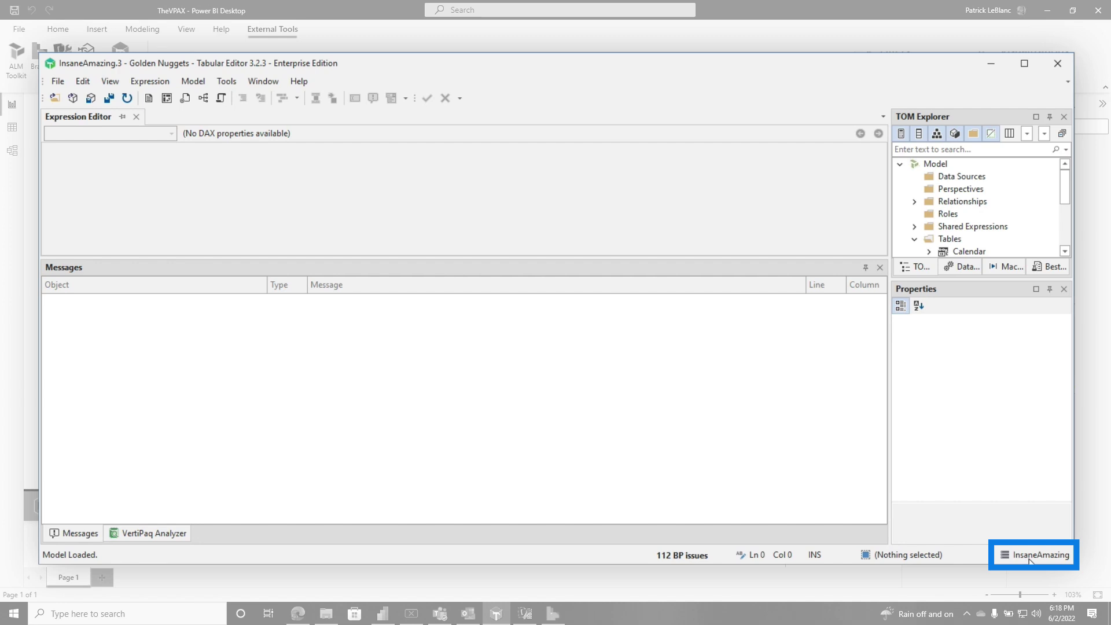
{"action": "left_click", "coordinate": [175, 538]}
{"action": "left_click", "coordinate": [807, 285]}
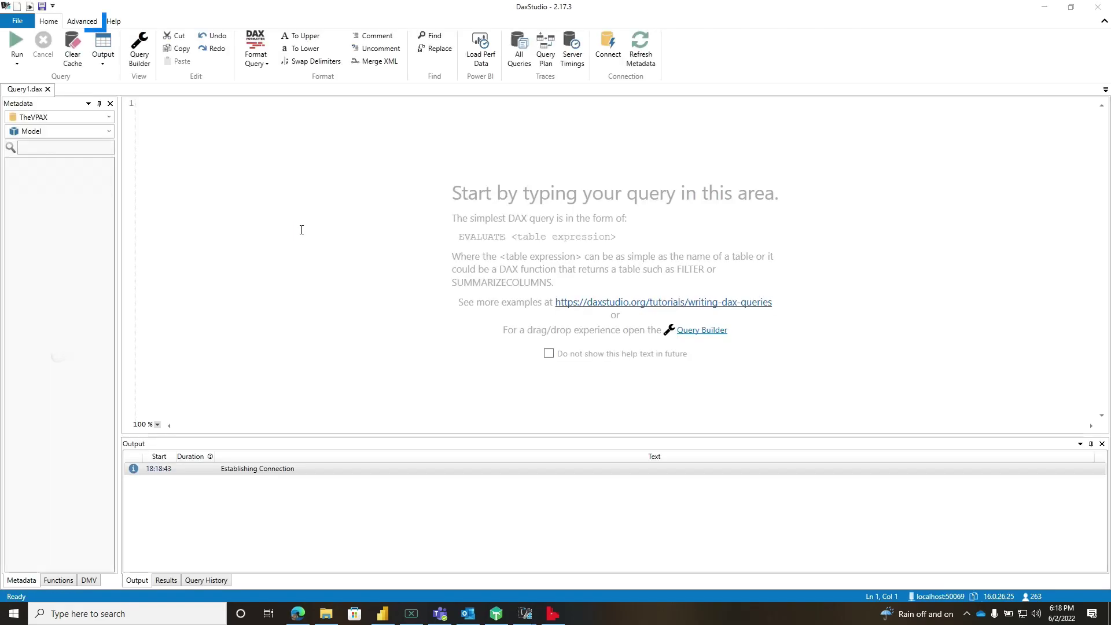
- Show VertiPaq metrics for TheVPAX's four tables, cancelling the Export Metrics save
{"action": "left_click", "coordinate": [86, 23]}
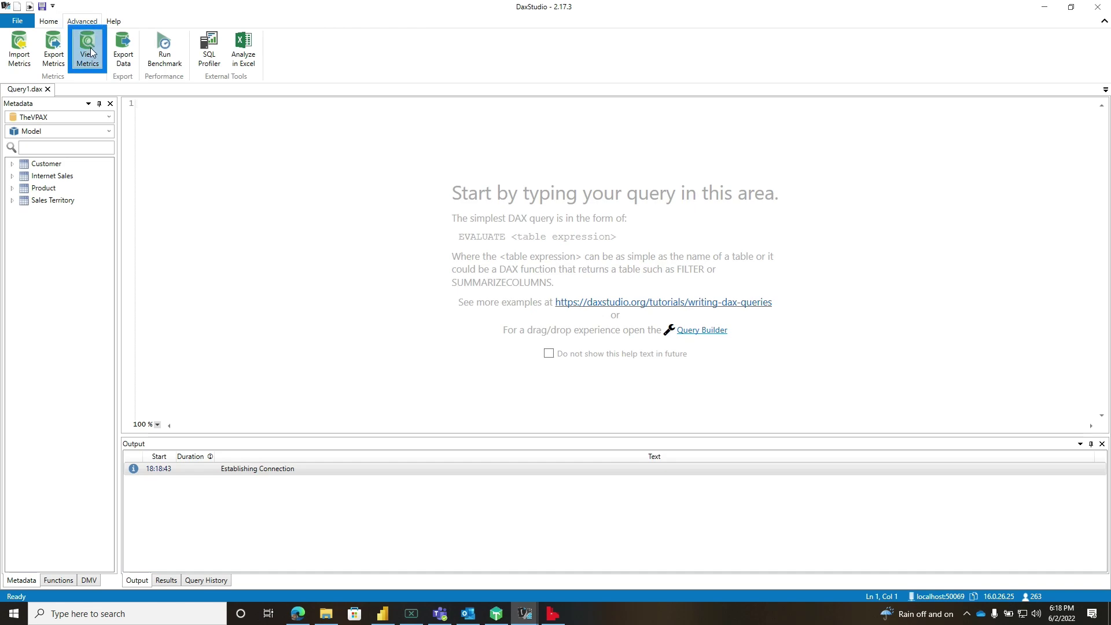
{"action": "left_click", "coordinate": [88, 49]}
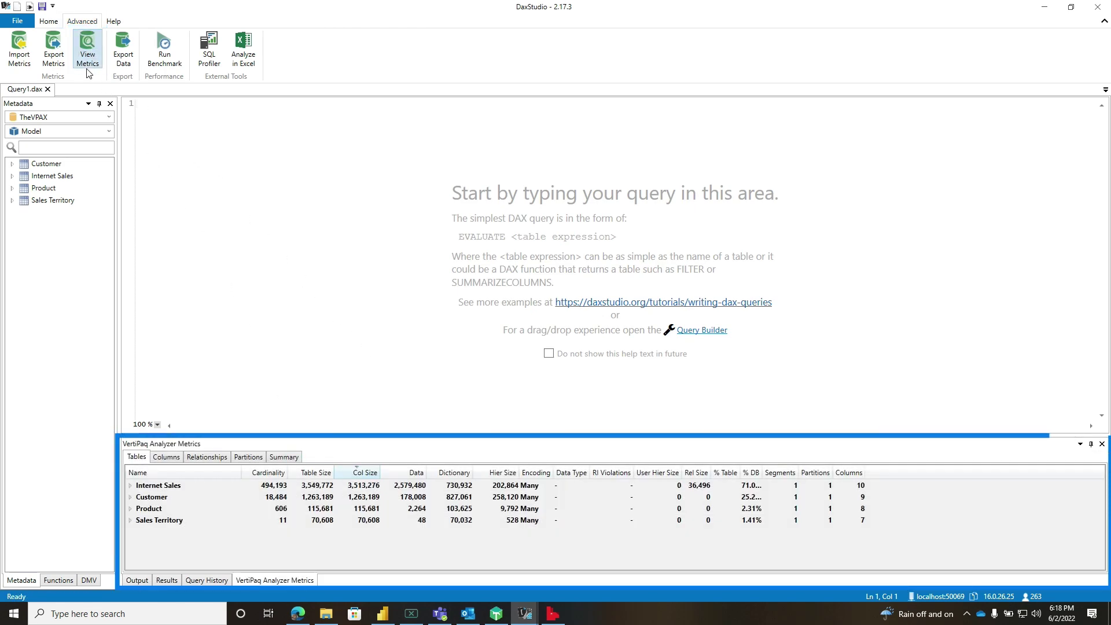
{"action": "left_click", "coordinate": [44, 63]}
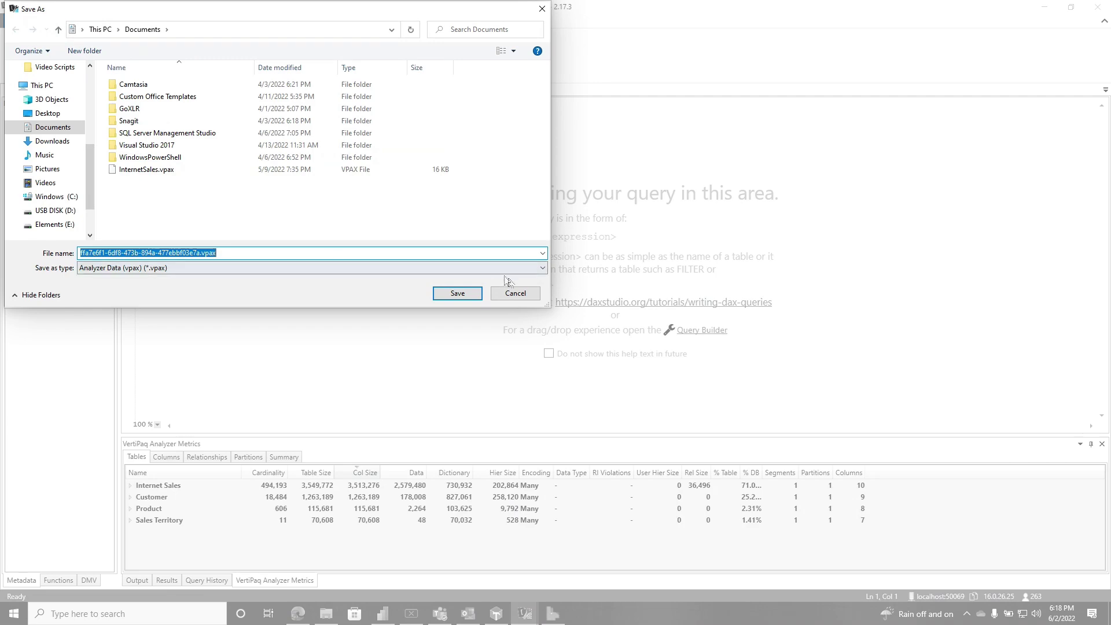
{"action": "left_click", "coordinate": [515, 292]}
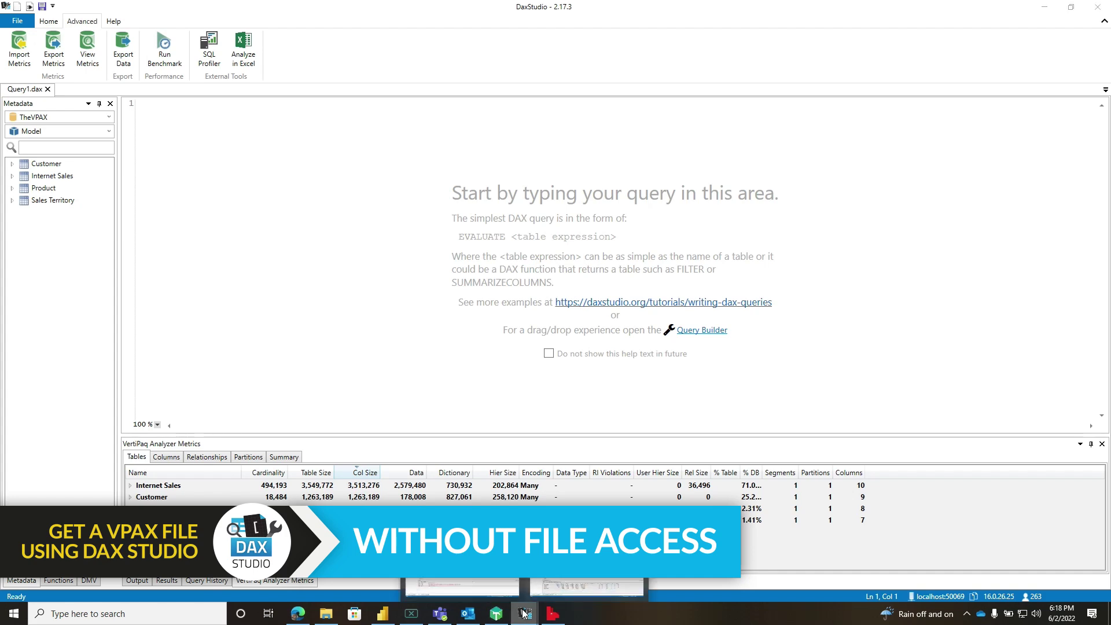
{"action": "left_click", "coordinate": [585, 591]}
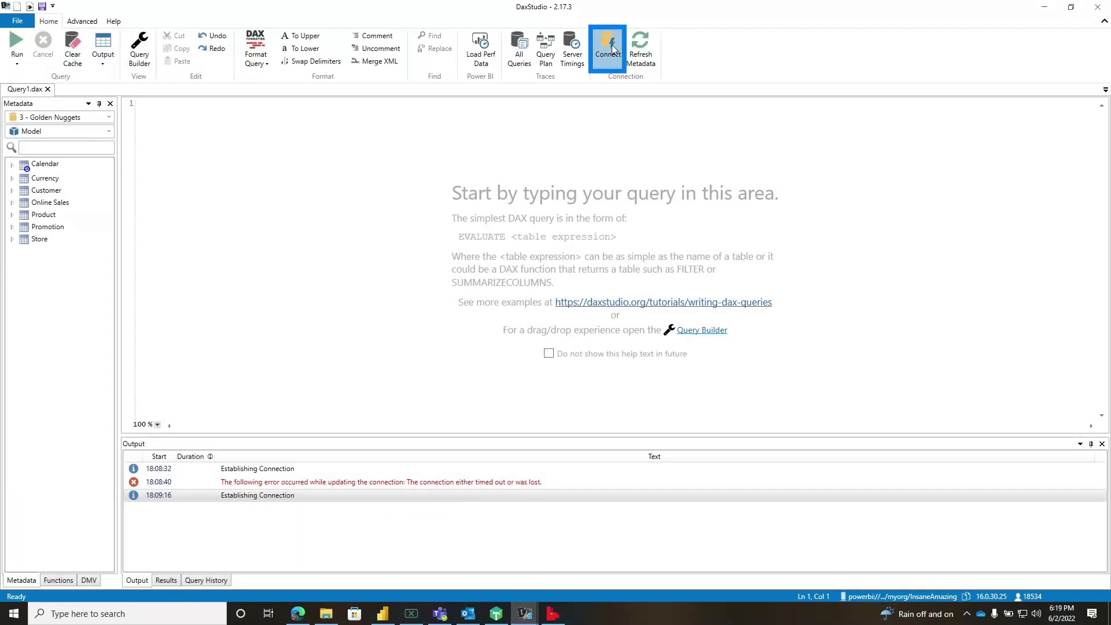
- In DAX Studio, view the Golden Nuggets metrics and import the saved Golden Nuggets VPAX file
{"action": "left_click", "coordinate": [613, 49]}
{"action": "left_click", "coordinate": [793, 405]}
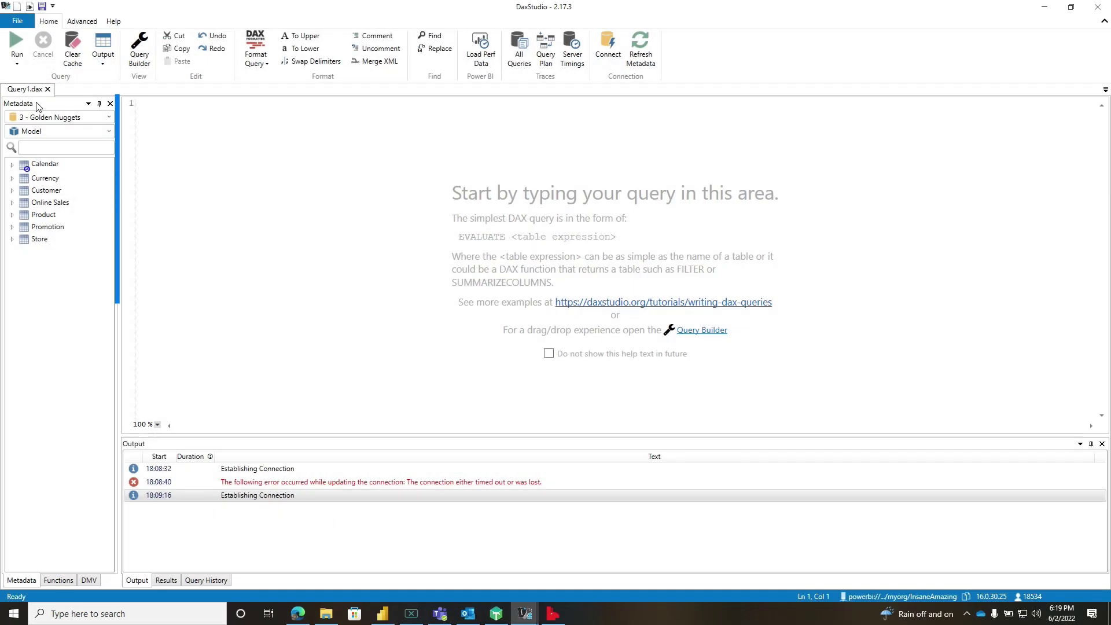
{"action": "left_click", "coordinate": [82, 22]}
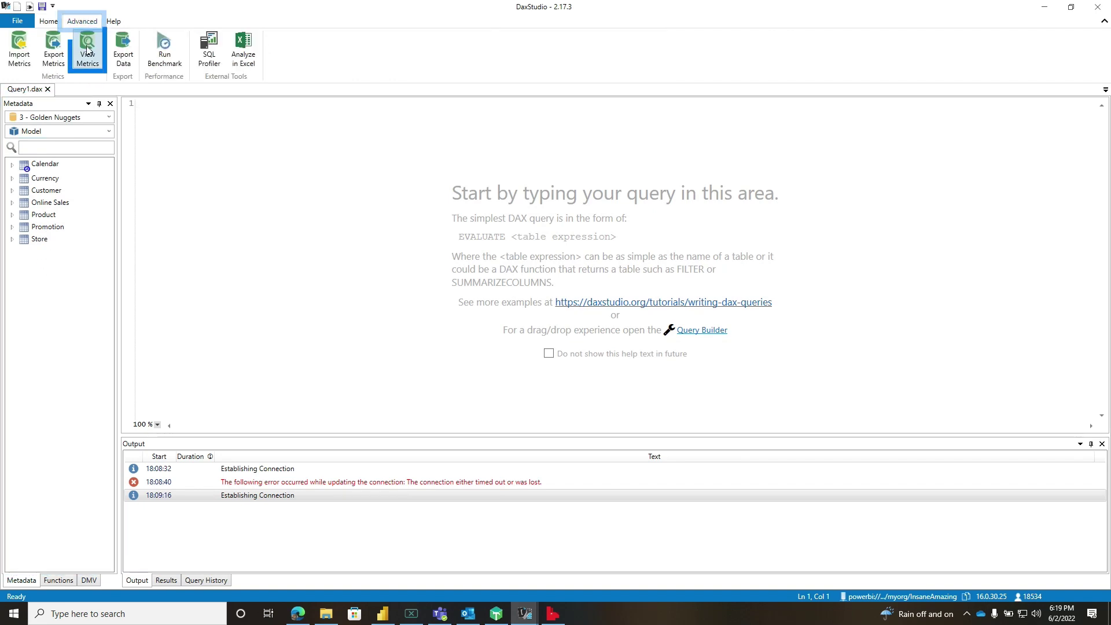
{"action": "left_click", "coordinate": [87, 49]}
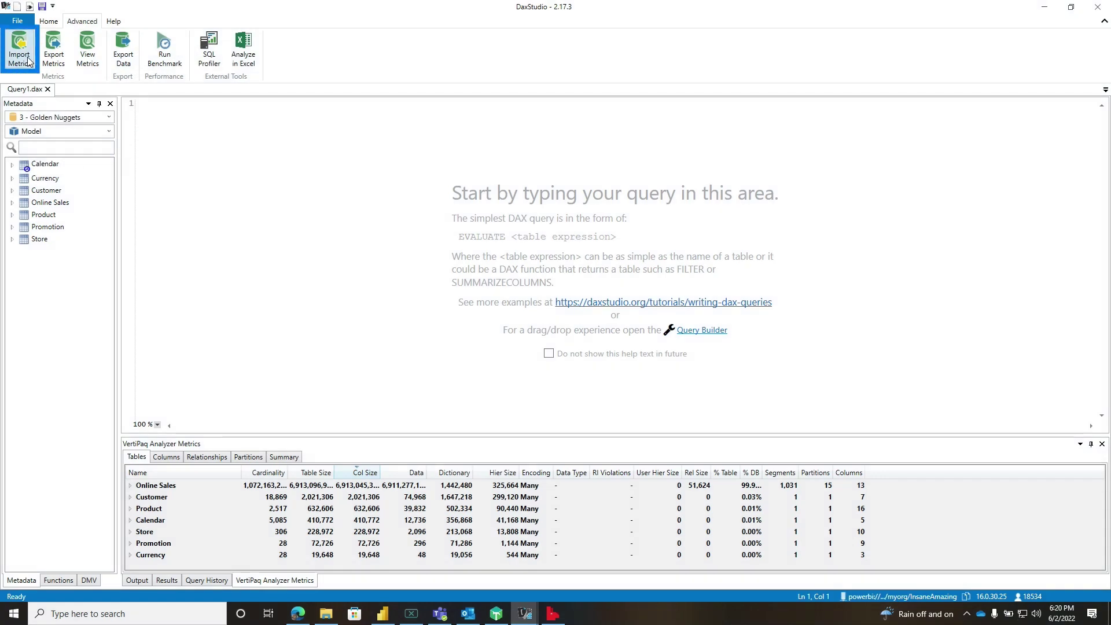
{"action": "left_click", "coordinate": [28, 61]}
{"action": "double_click", "coordinate": [137, 95]}
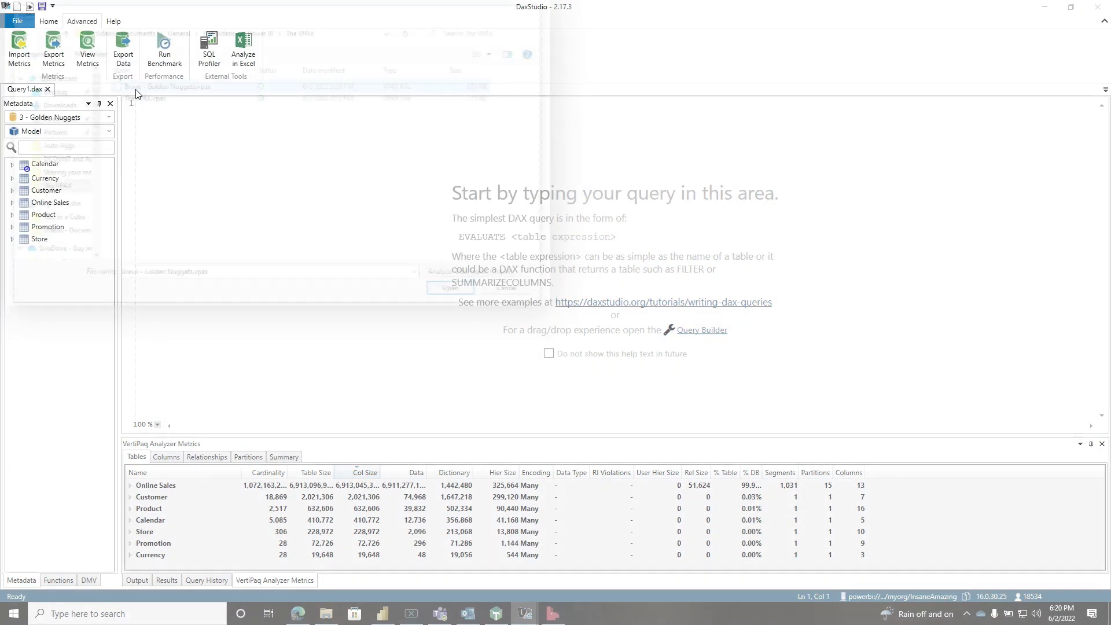
{"action": "left_click", "coordinate": [270, 458]}
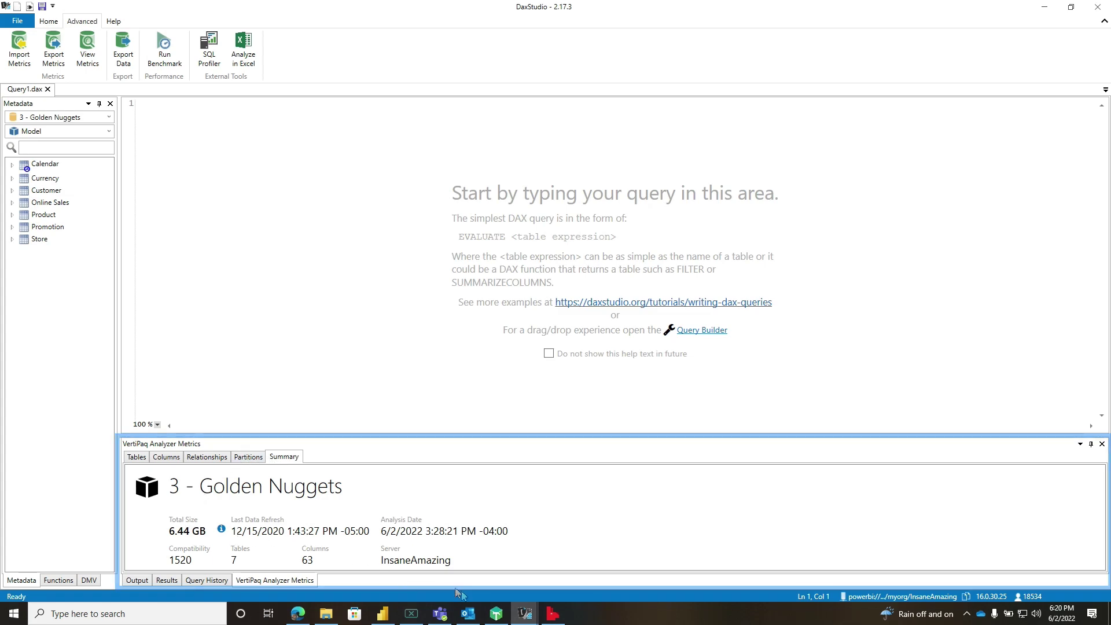
- Import InternetSales.vpax into Tabular Editor's VertiPaq Analyzer (3.71 MB, 4 tables, 42 columns)
{"action": "left_click", "coordinate": [497, 613]}
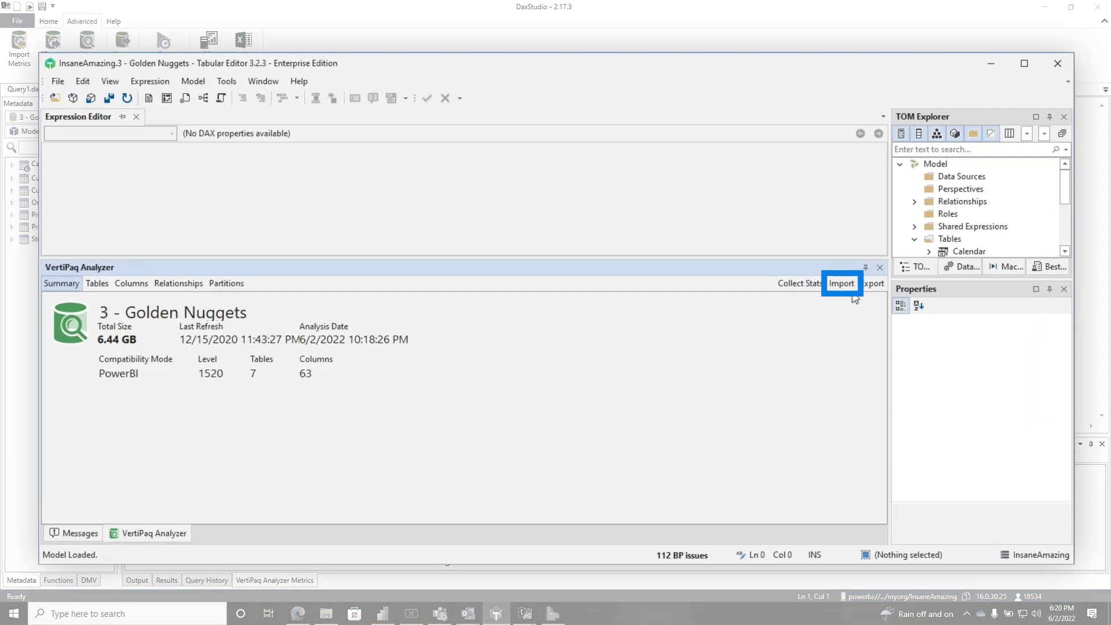
{"action": "left_click", "coordinate": [837, 293]}
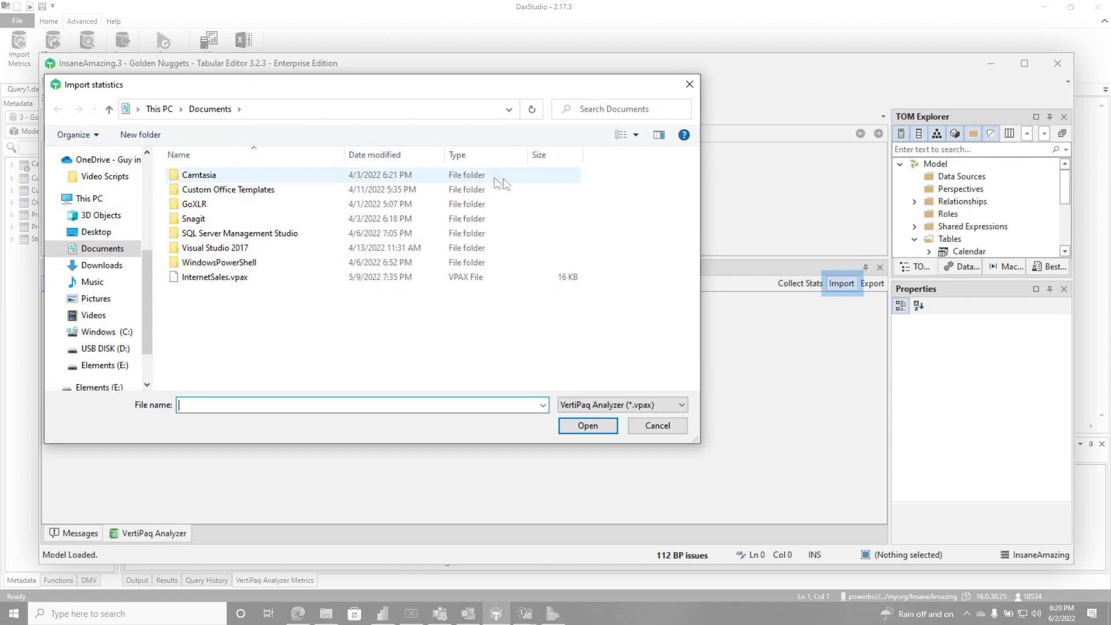
{"action": "double_click", "coordinate": [207, 277]}
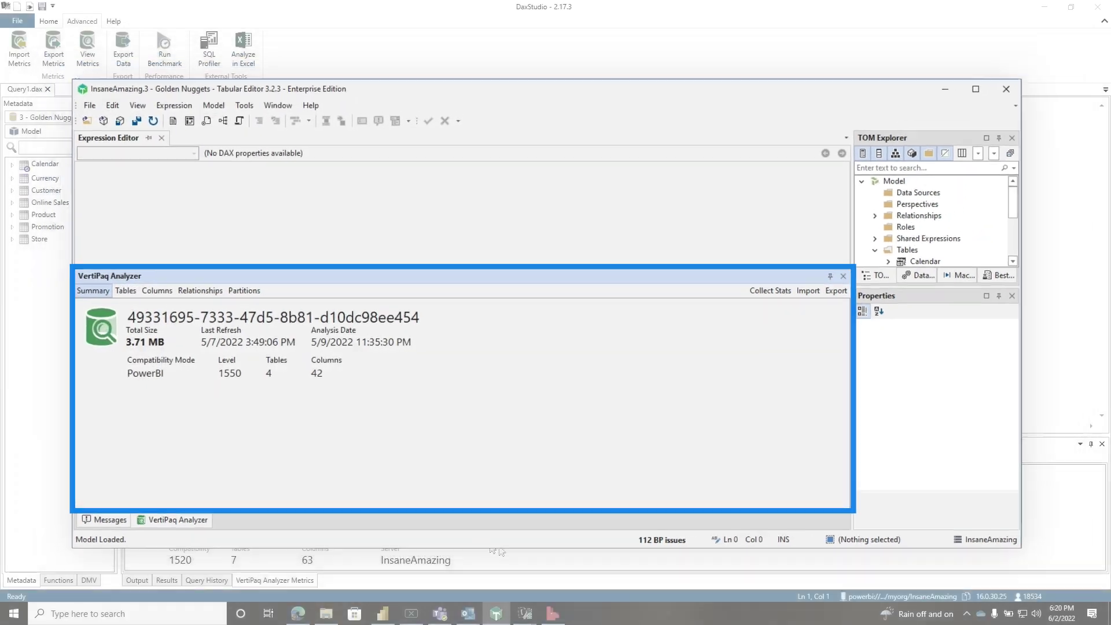
{"action": "left_click", "coordinate": [552, 613]}
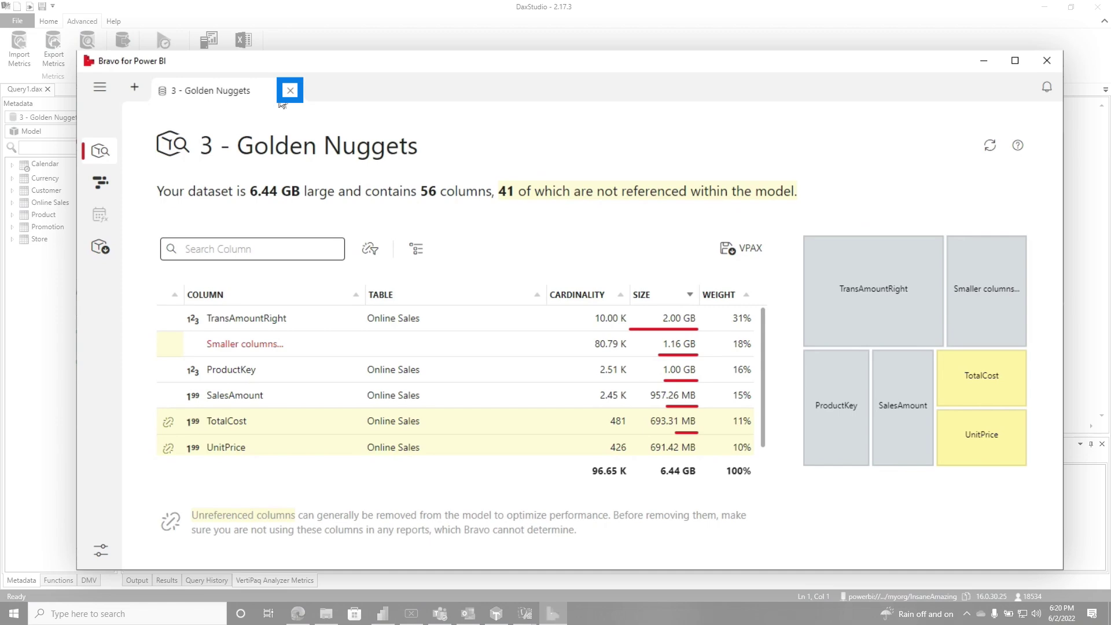
- Close the live 3 - Golden Nuggets tab and open Bravo - Golden Nuggets.vpax (6.44 GB, 56 columns)
{"action": "left_click", "coordinate": [288, 87]}
{"action": "left_click", "coordinate": [592, 350]}
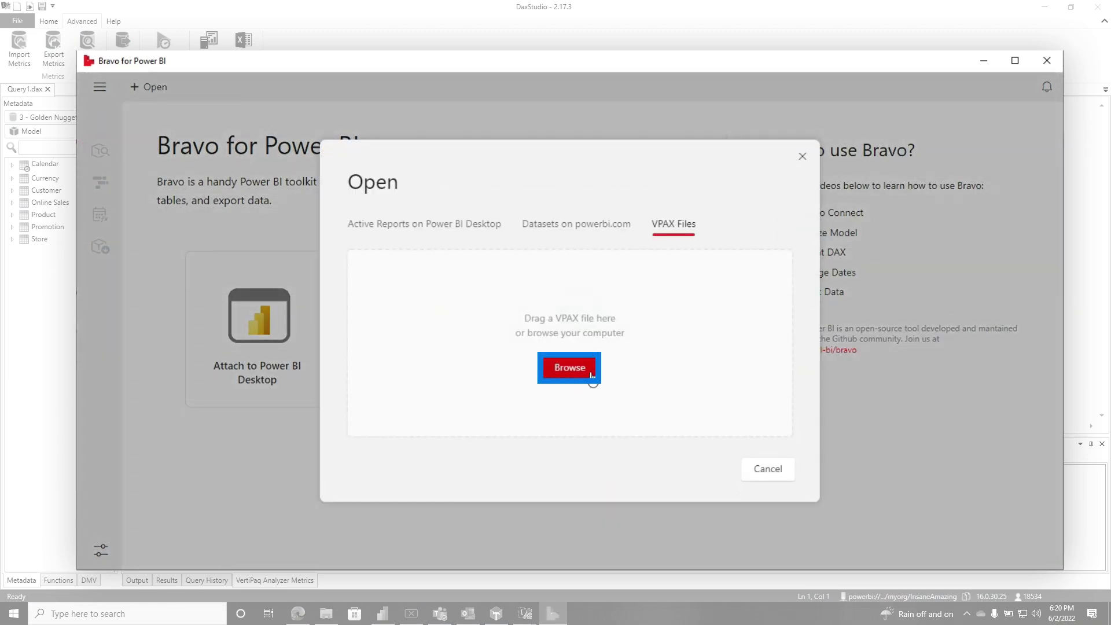
{"action": "left_click", "coordinate": [570, 368]}
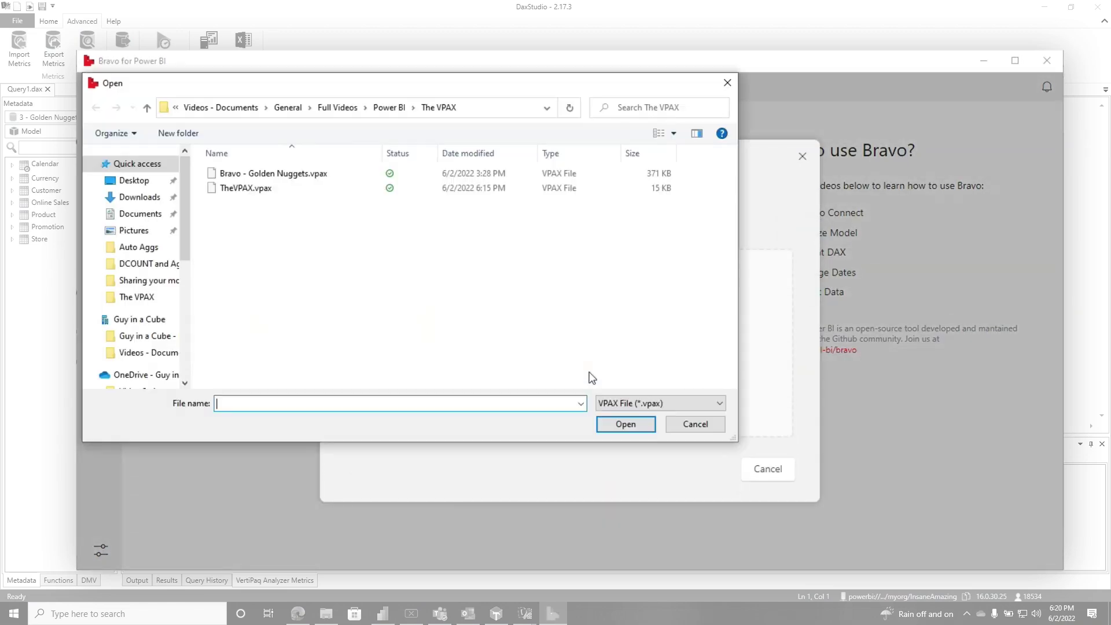
{"action": "double_click", "coordinate": [289, 176]}
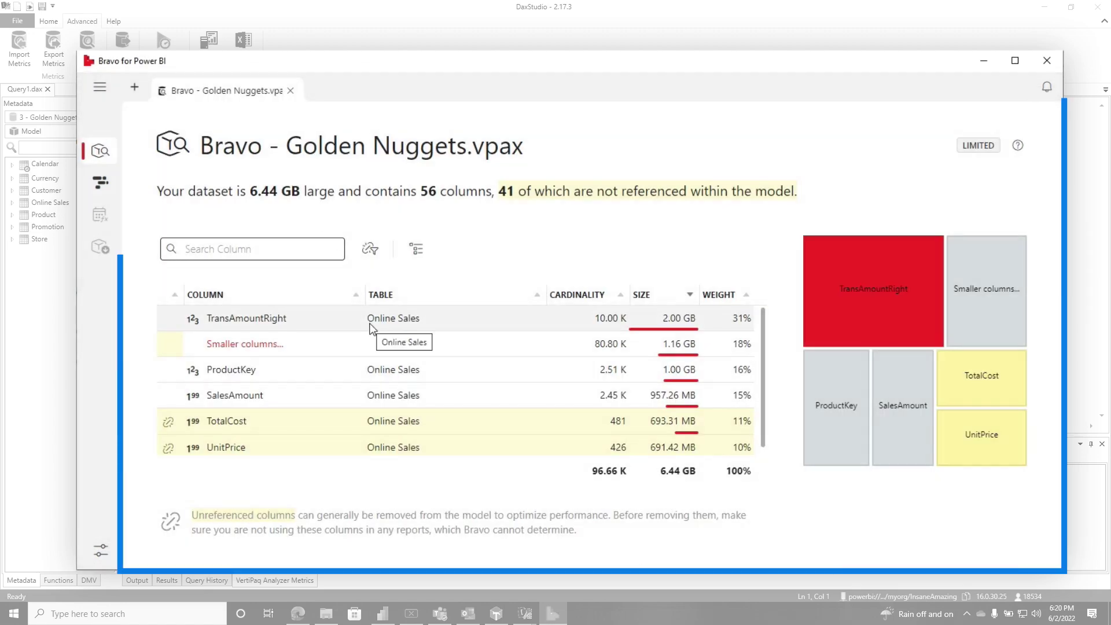